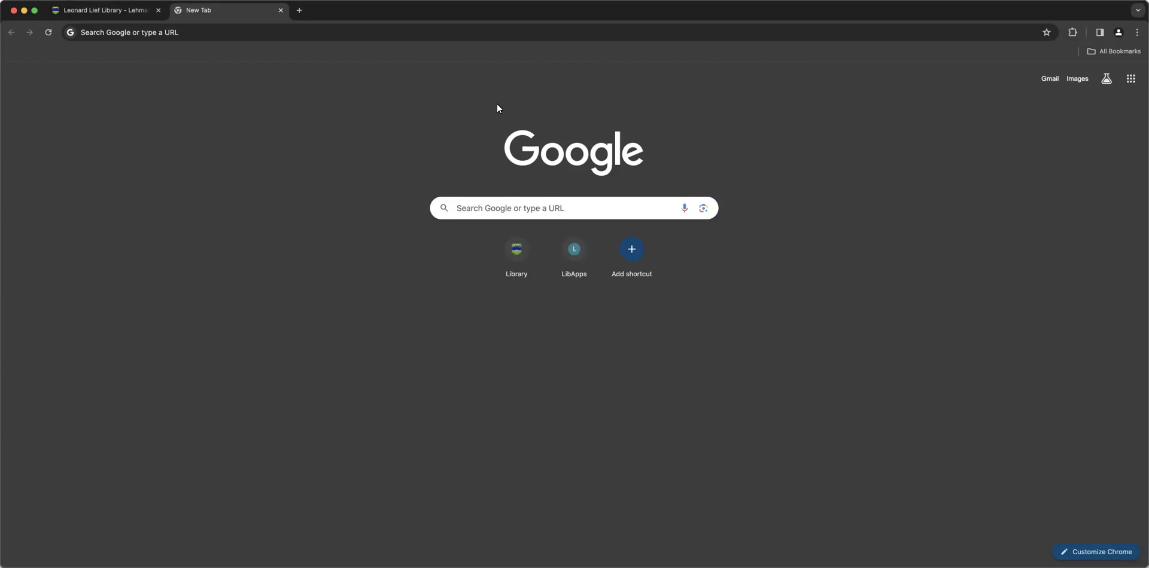
Search Google for 'census bureau data'
left_click(490, 214)
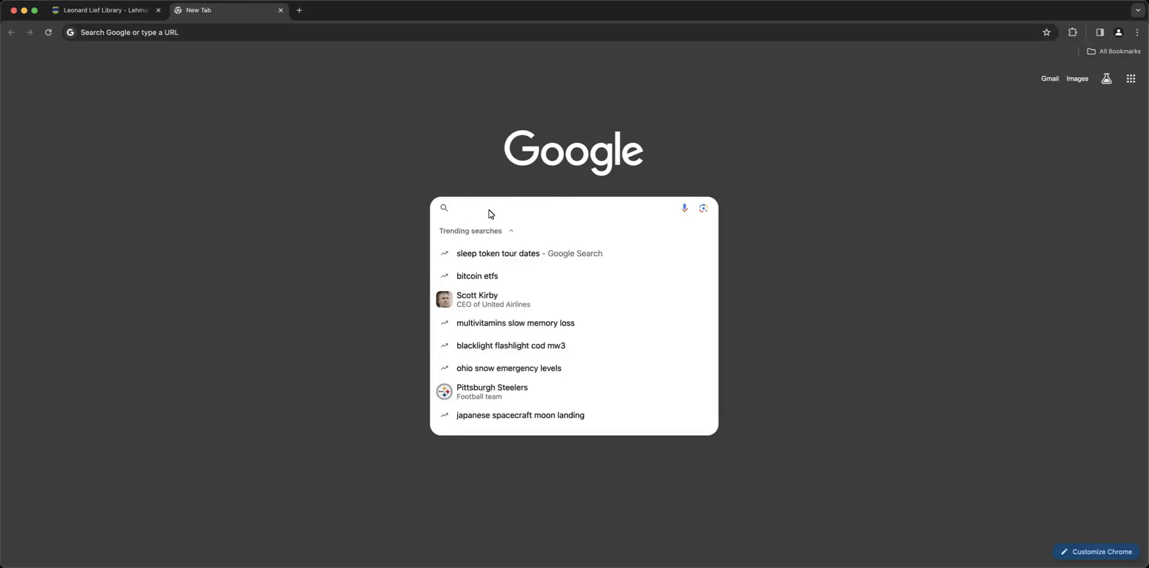
type("censis bureau ")
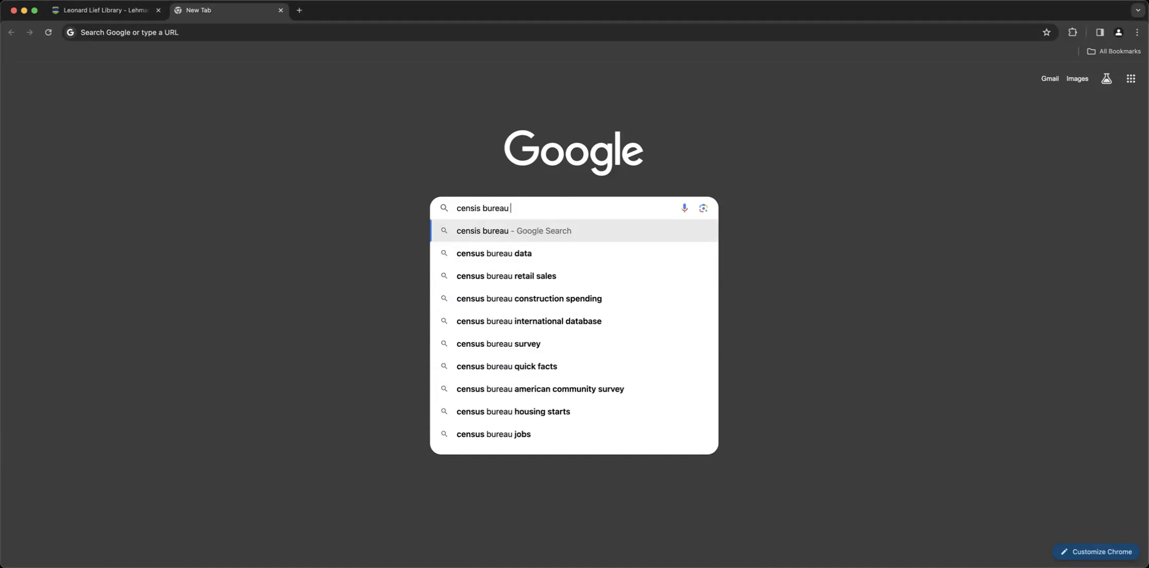
type("data")
key("Return")
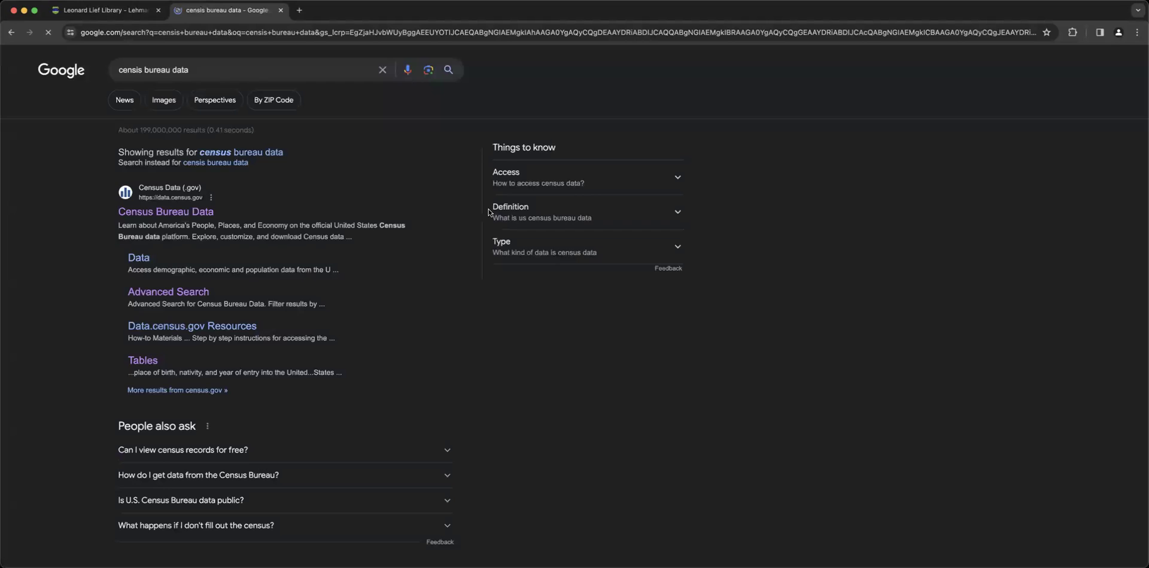
Open the Census Bureau Data site and go to its Advanced Search page
left_click(152, 213)
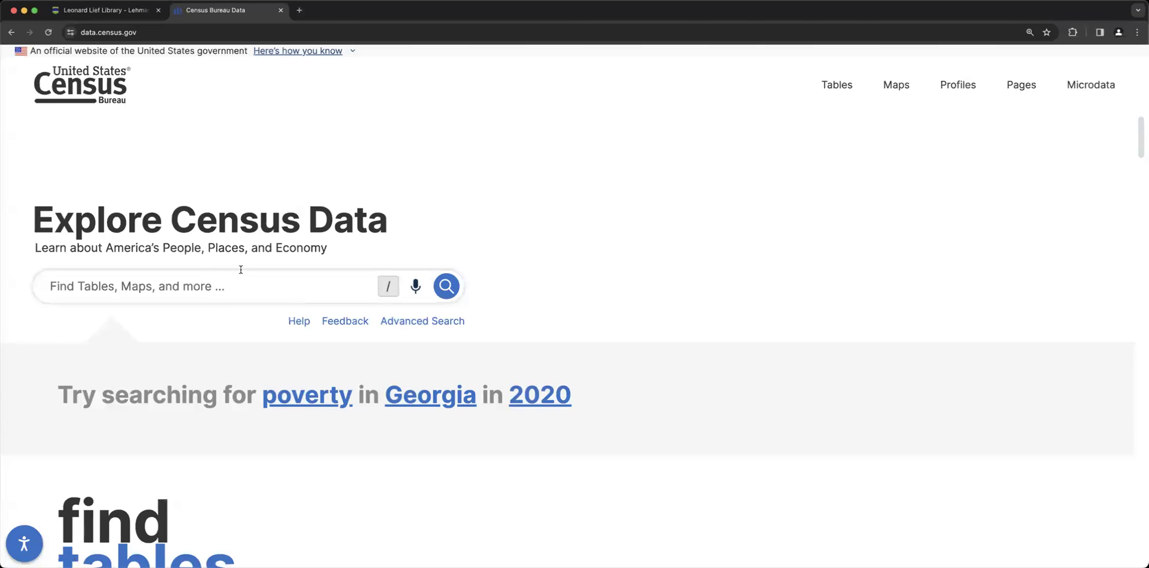
left_click(160, 289)
left_click(404, 323)
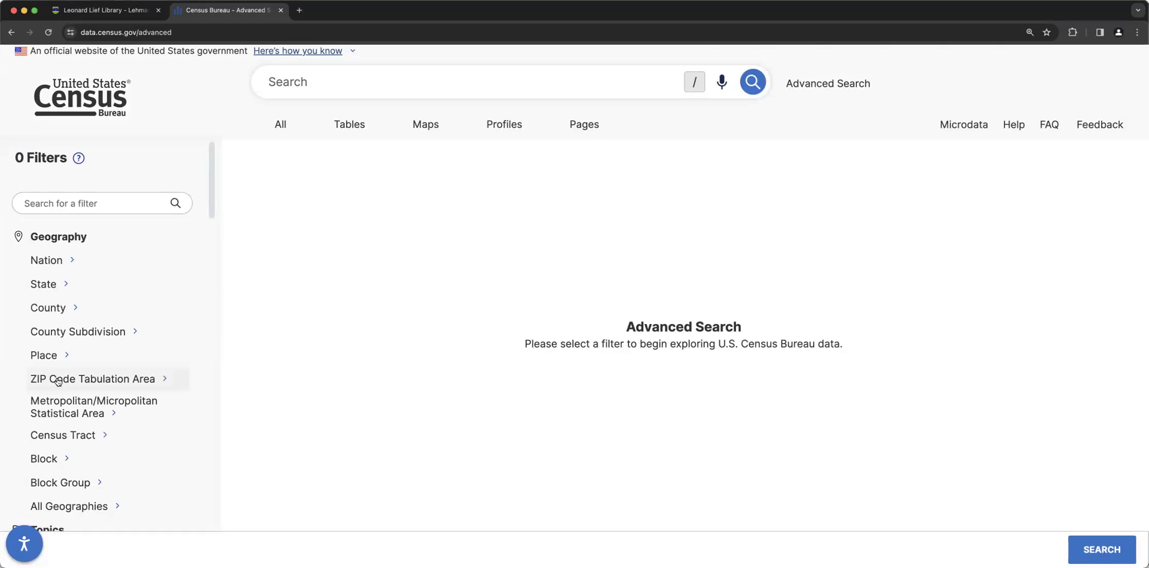
Choose the ZIP Code Tabulation Area geography, try searching 10003, then clear the search
left_click(58, 381)
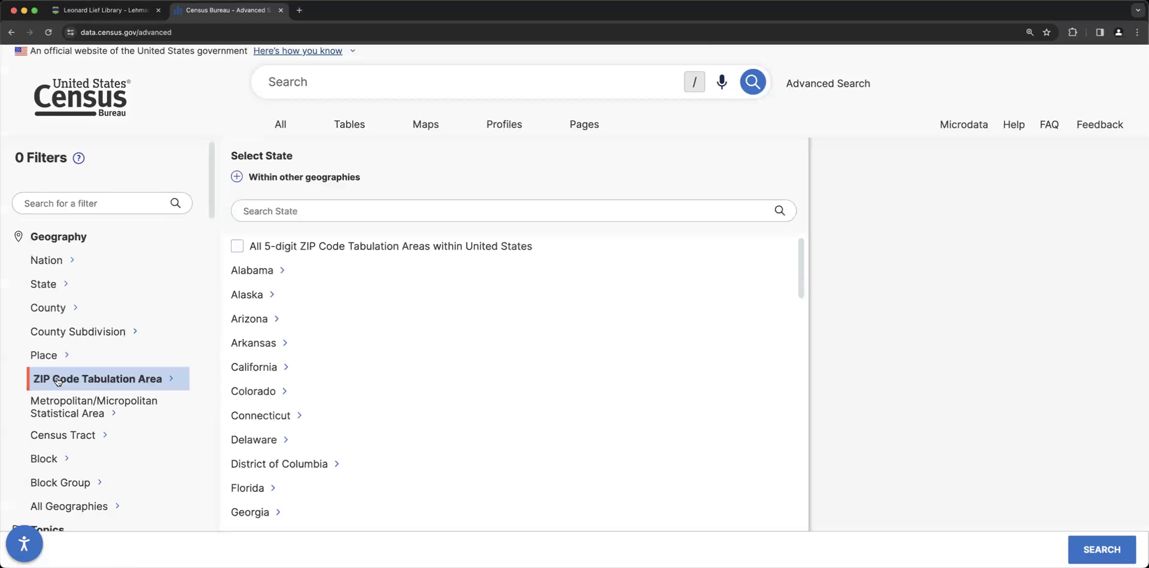
left_click(260, 211)
type("10")
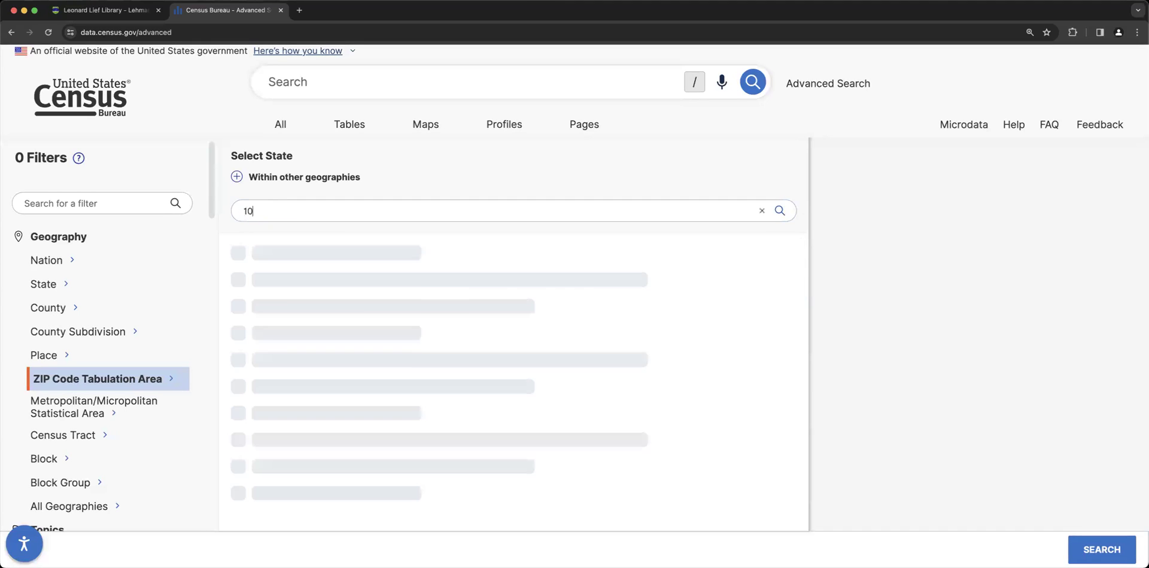
type("003")
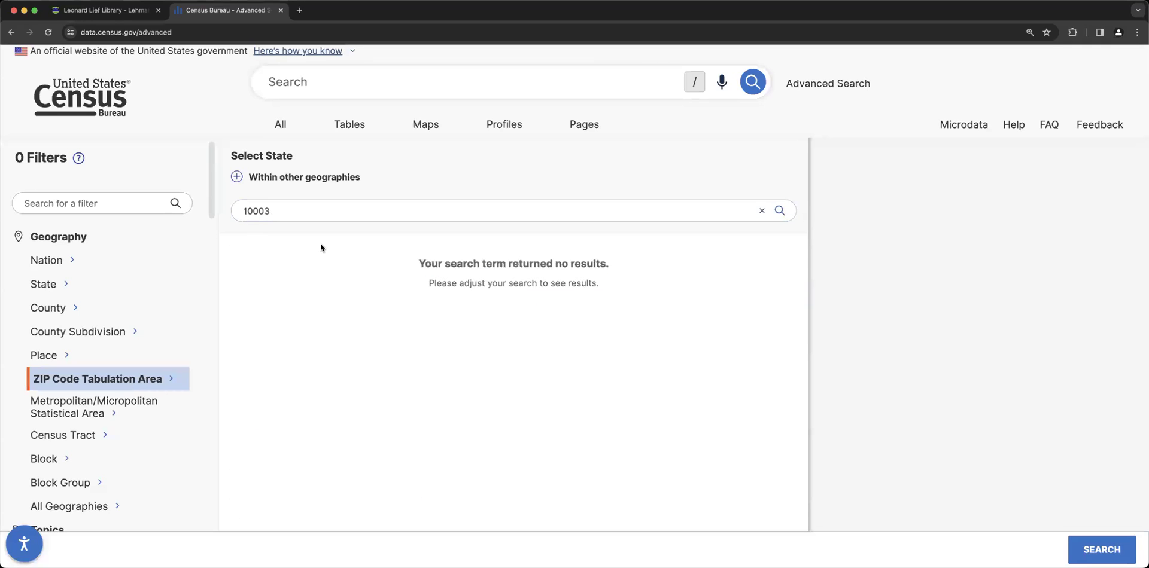
left_click(758, 215)
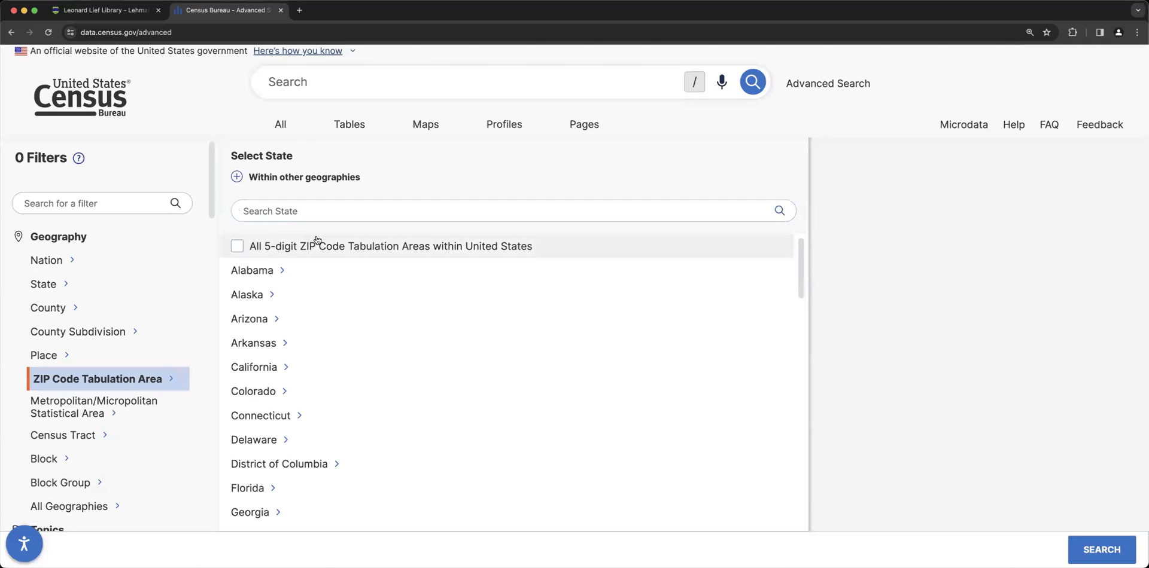
Find New York in the state list and show its ZIP Code Tabulation Areas
scroll(250, 302, "down", 5)
scroll(250, 306, "down", 5)
scroll(250, 305, "down", 5)
scroll(250, 305, "down", 3)
scroll(250, 305, "down", 1)
scroll(250, 305, "down", 3)
scroll(250, 305, "down", 1)
left_click(250, 302)
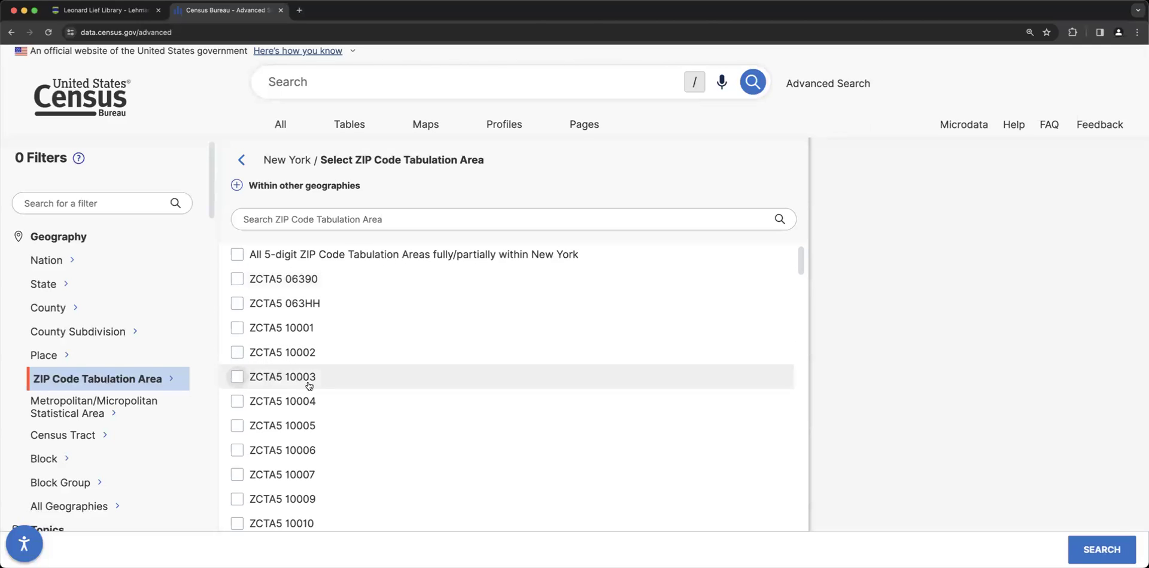
Add ZCTA5 10003 and the Income and Poverty topic as search filters
left_click(237, 378)
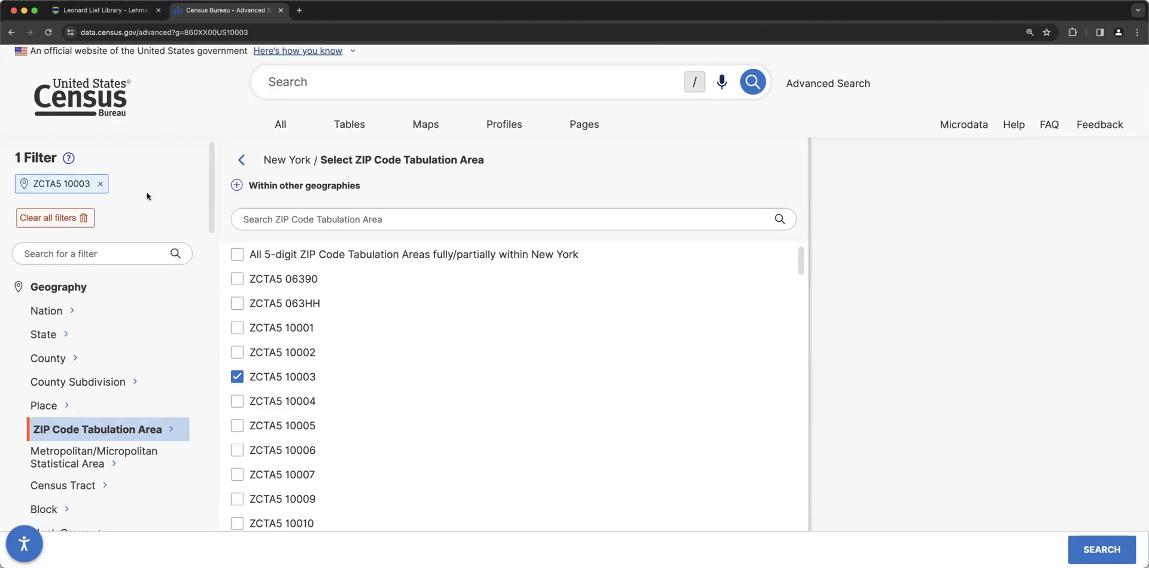
scroll(148, 196, "down", 4)
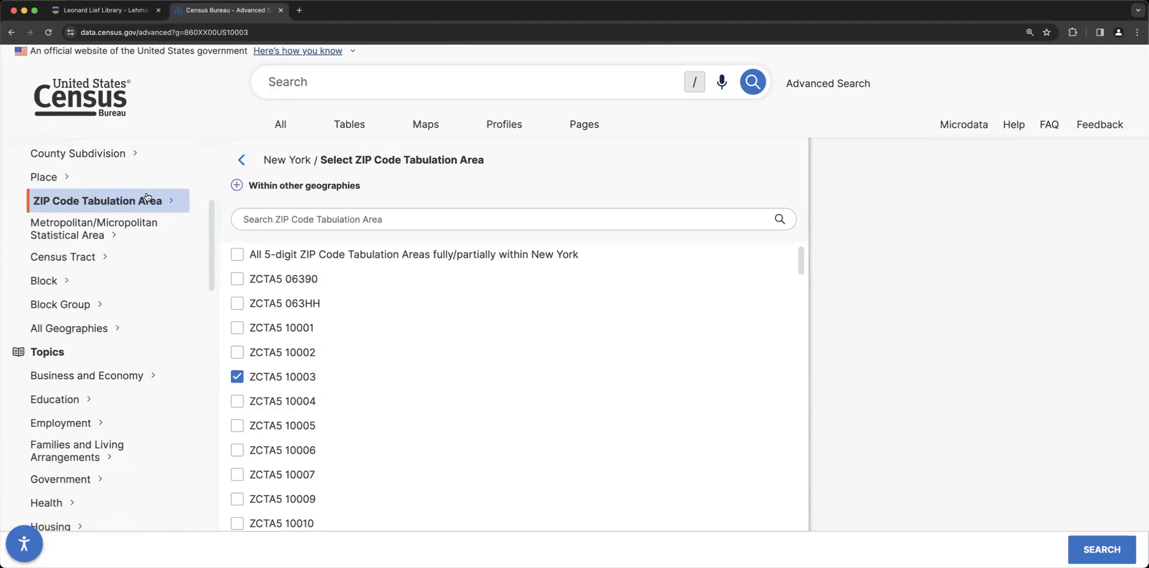
scroll(147, 218, "down", 2)
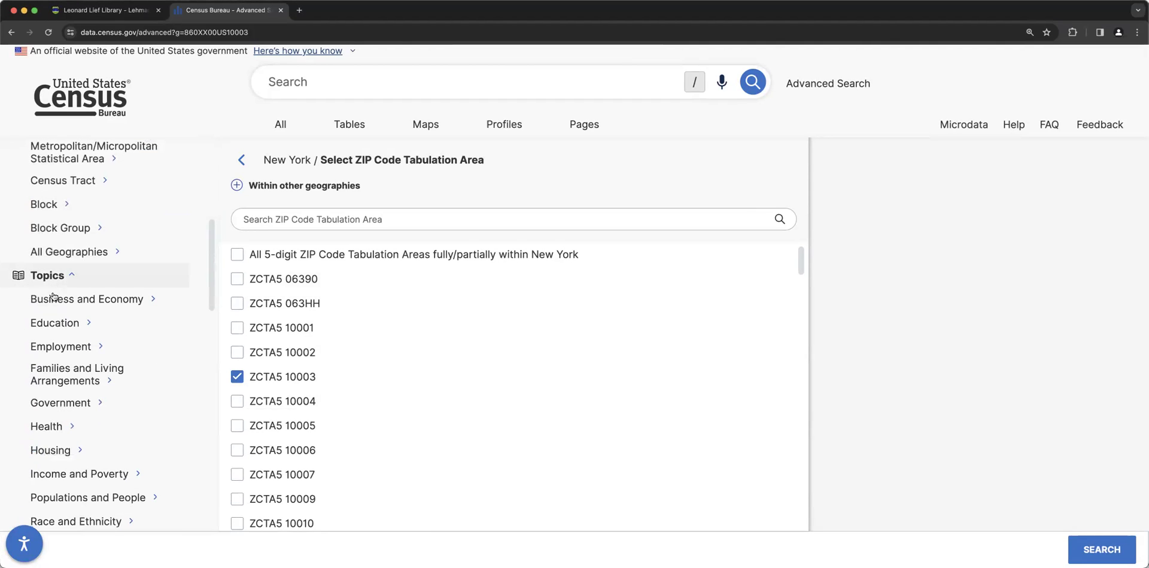
scroll(53, 297, "down", 1)
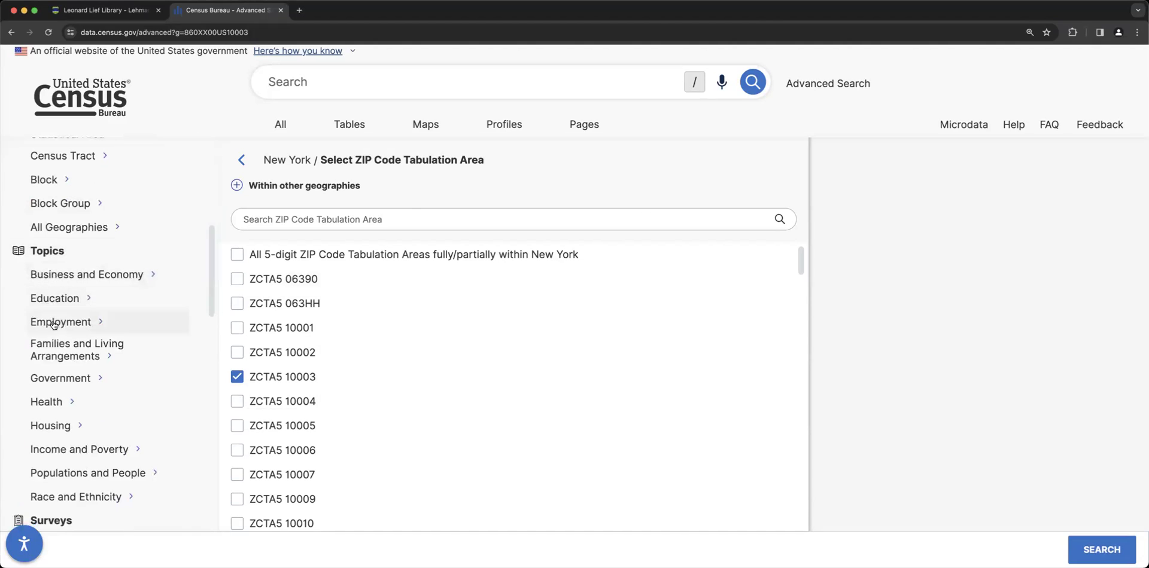
left_click(65, 456)
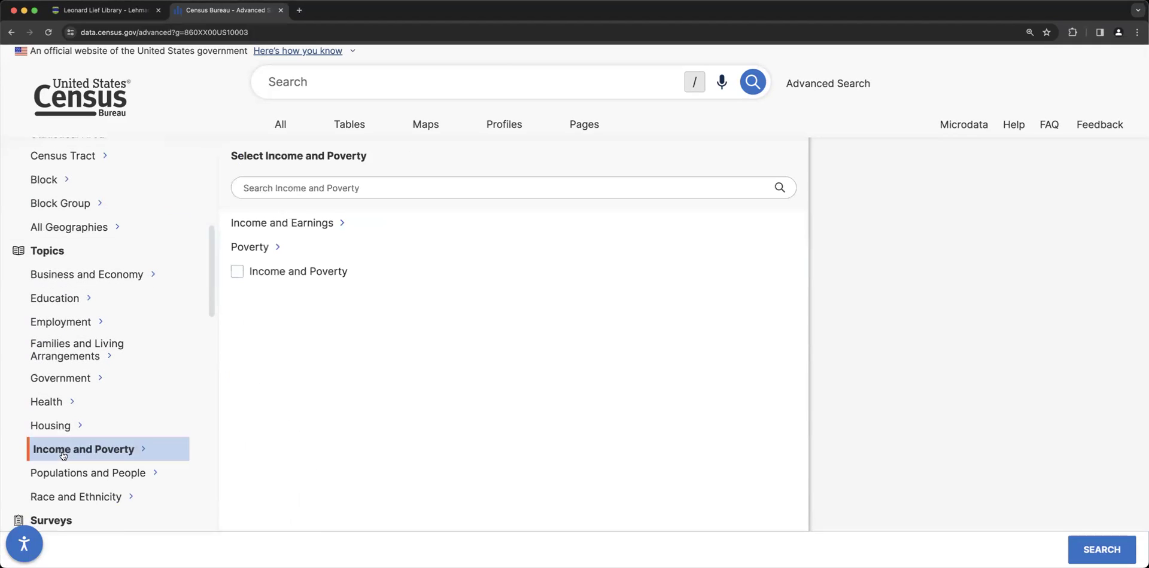
left_click(238, 273)
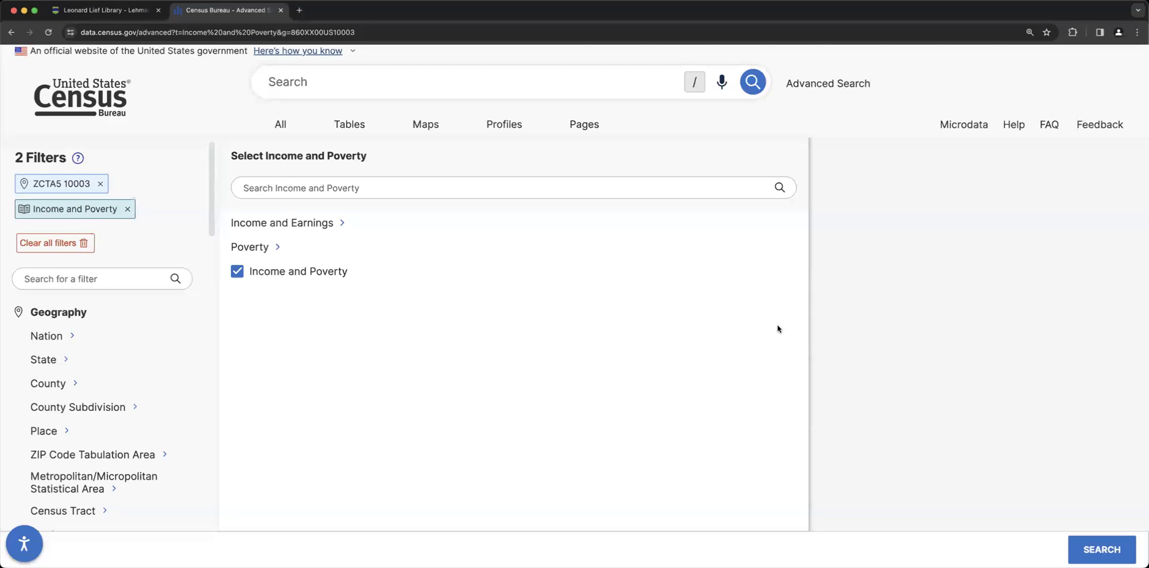
Run the search and review results showing $152,863 median household income for ZCTA5 10003
left_click(1092, 551)
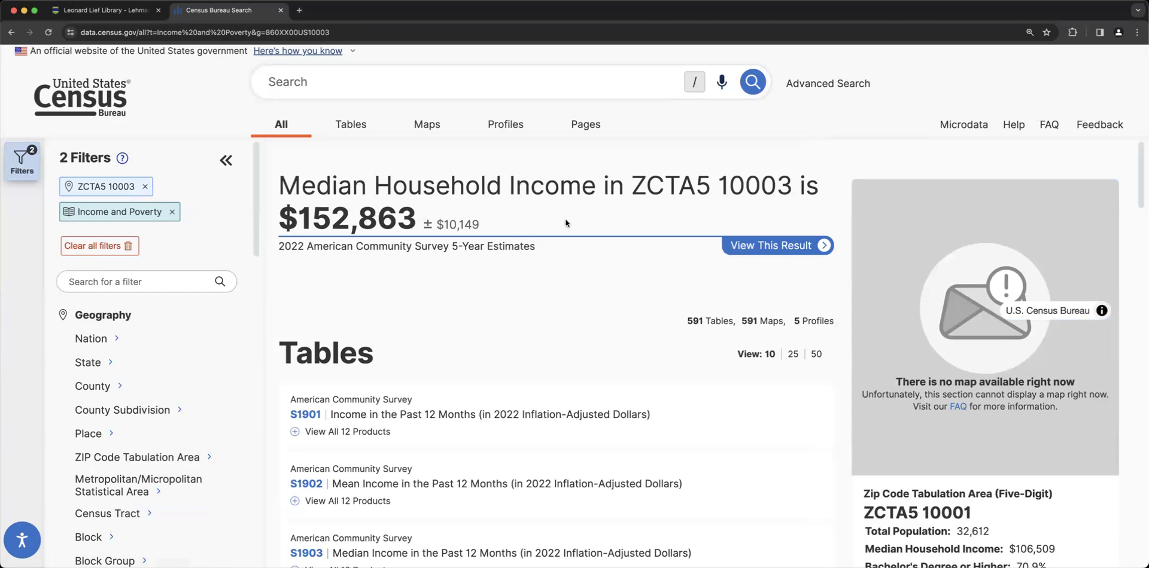
scroll(384, 276, "down", 1)
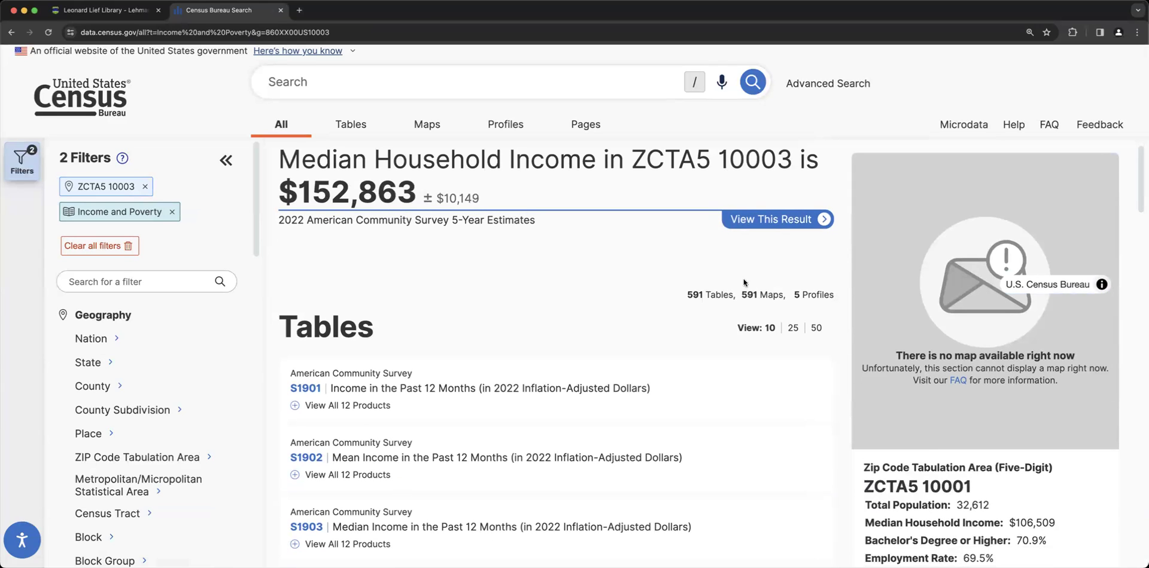
scroll(919, 378, "down", 4)
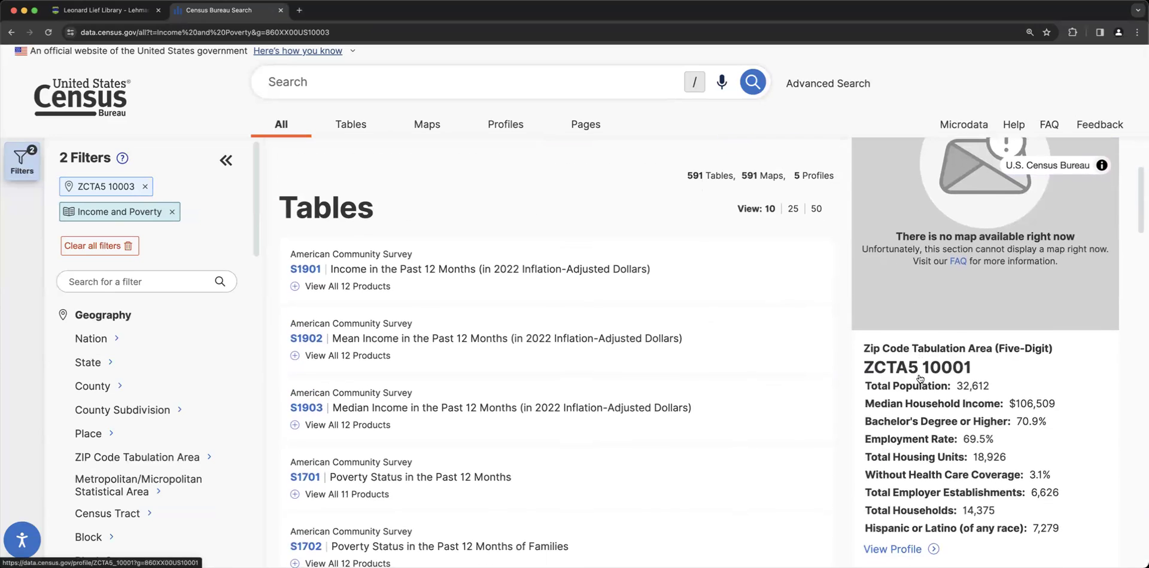
scroll(920, 378, "down", 2)
scroll(920, 378, "down", 2)
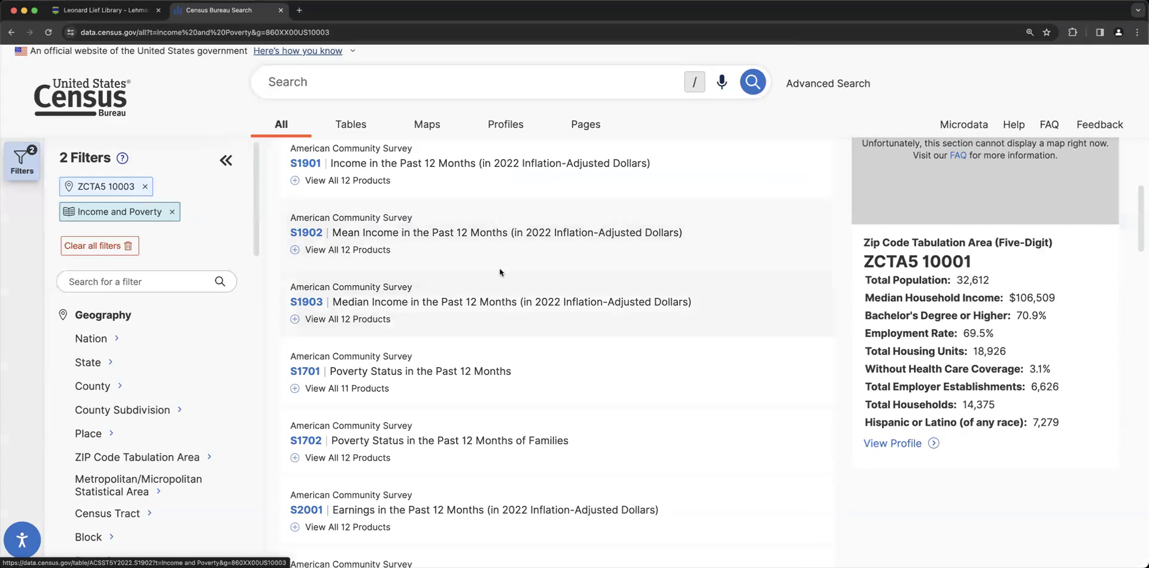
scroll(500, 272, "up", 5)
scroll(501, 271, "up", 3)
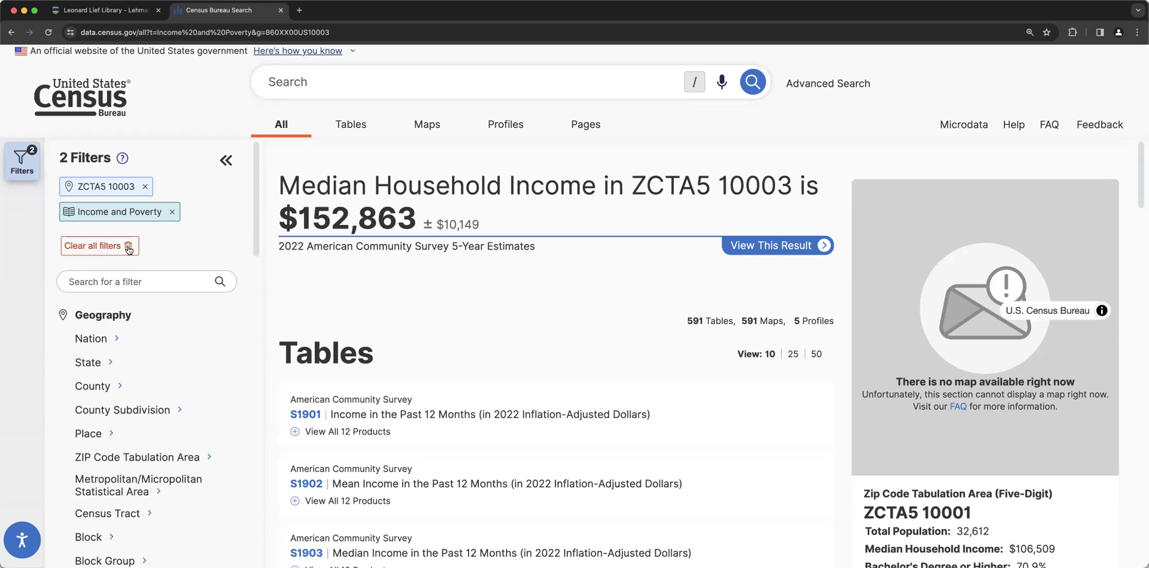
Clear all filters and add United States as the nation geography filter
left_click(127, 249)
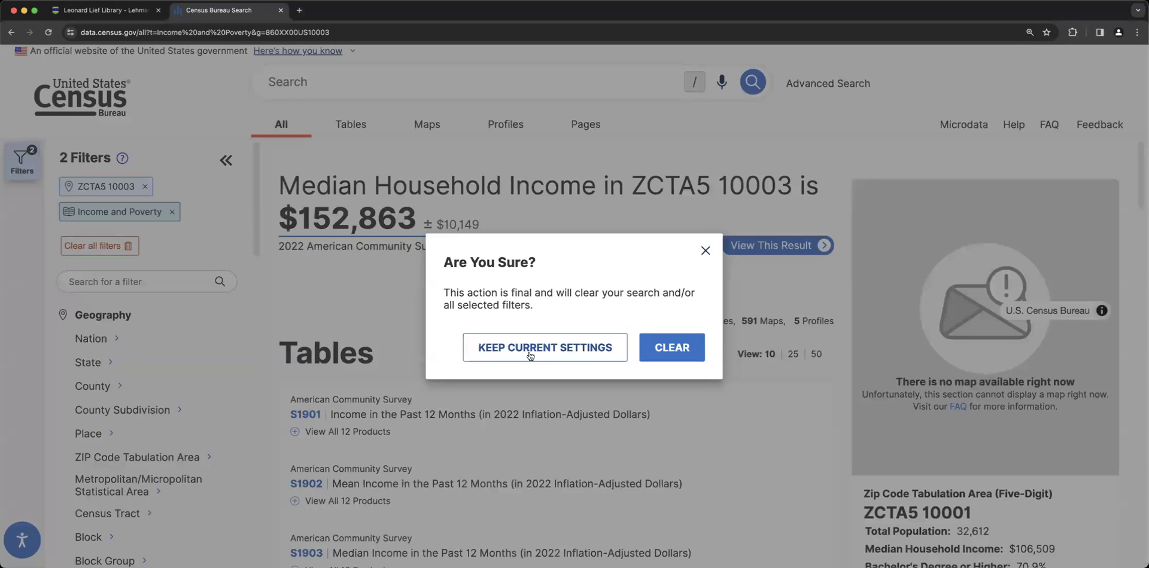
left_click(673, 347)
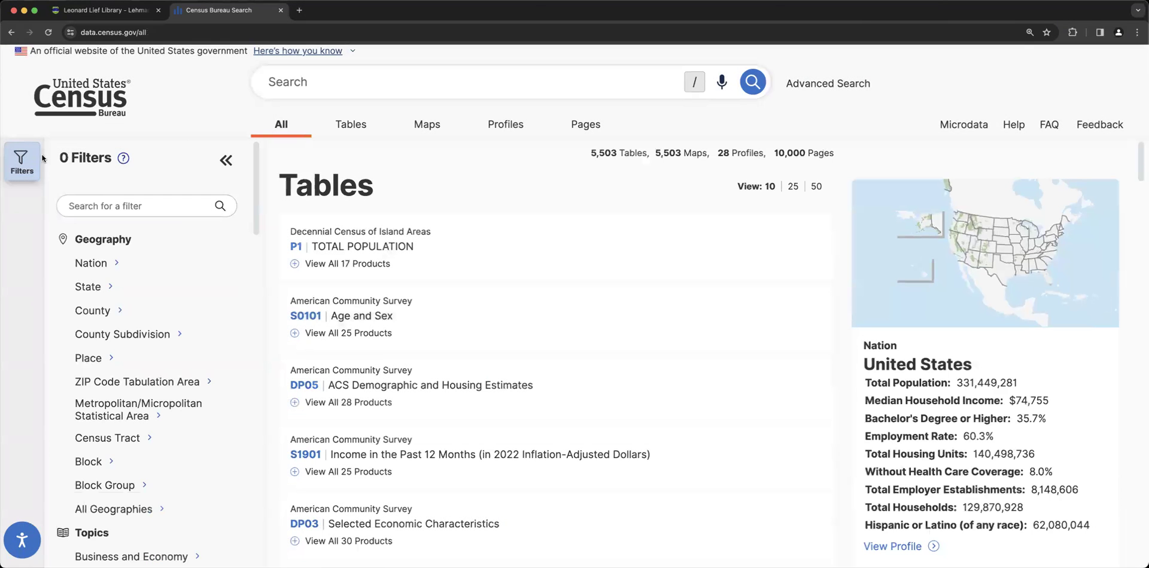
left_click(100, 266)
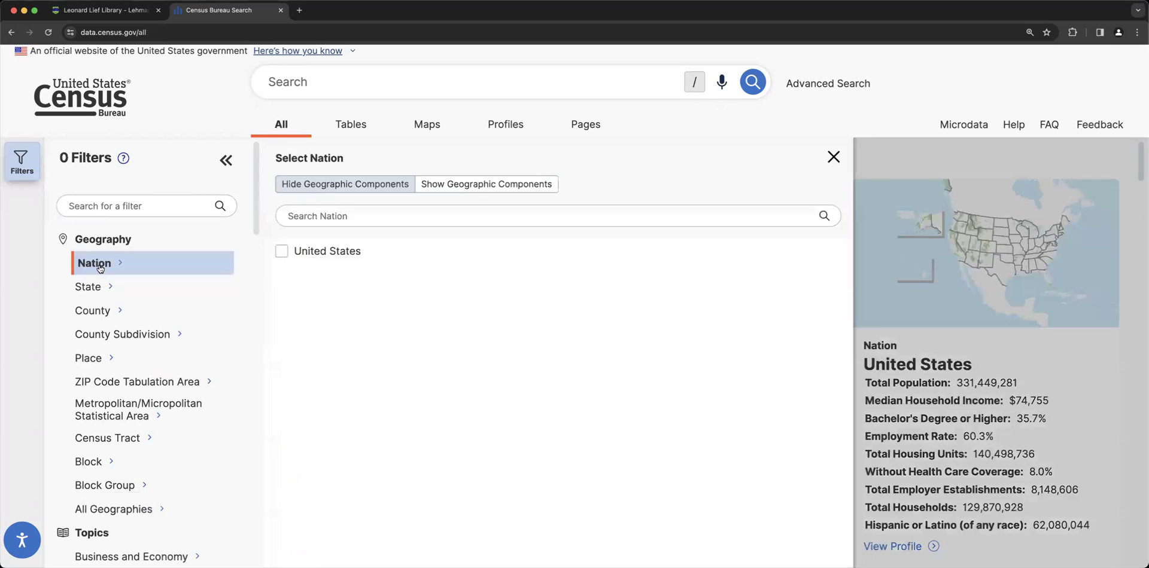
left_click(281, 251)
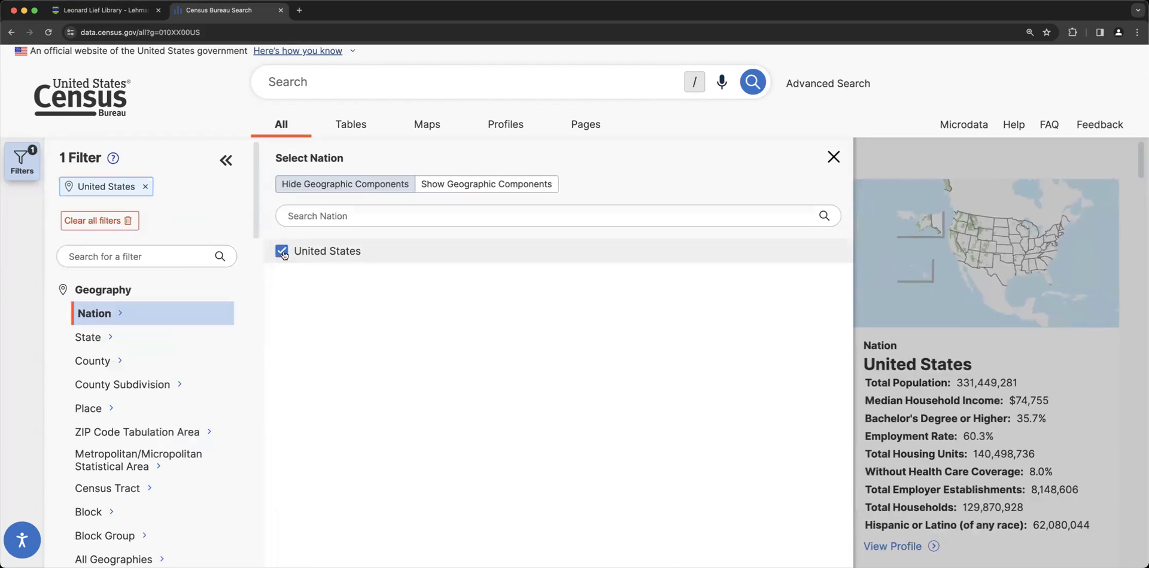
Add the Income and Poverty topic filter
scroll(120, 285, "down", 3)
scroll(121, 285, "down", 1)
scroll(121, 285, "down", 3)
scroll(121, 284, "down", 3)
scroll(121, 285, "down", 2)
scroll(118, 284, "down", 3)
left_click(96, 338)
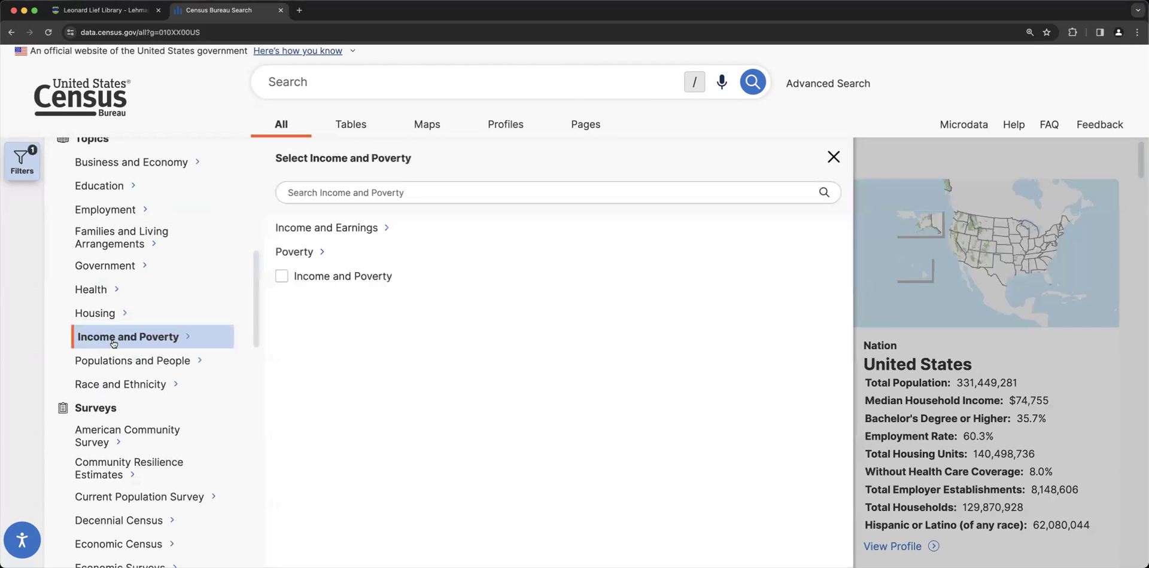
left_click(283, 277)
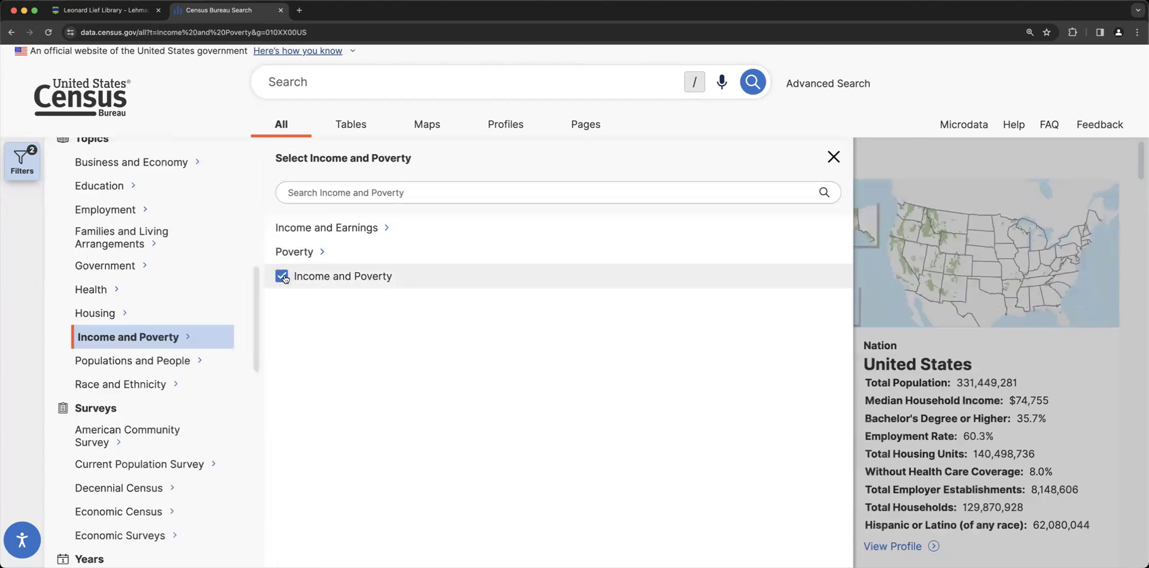
Close the topic panel and view the United States median household income of $74,755 ± $148
left_click(834, 157)
scroll(475, 267, "down", 2)
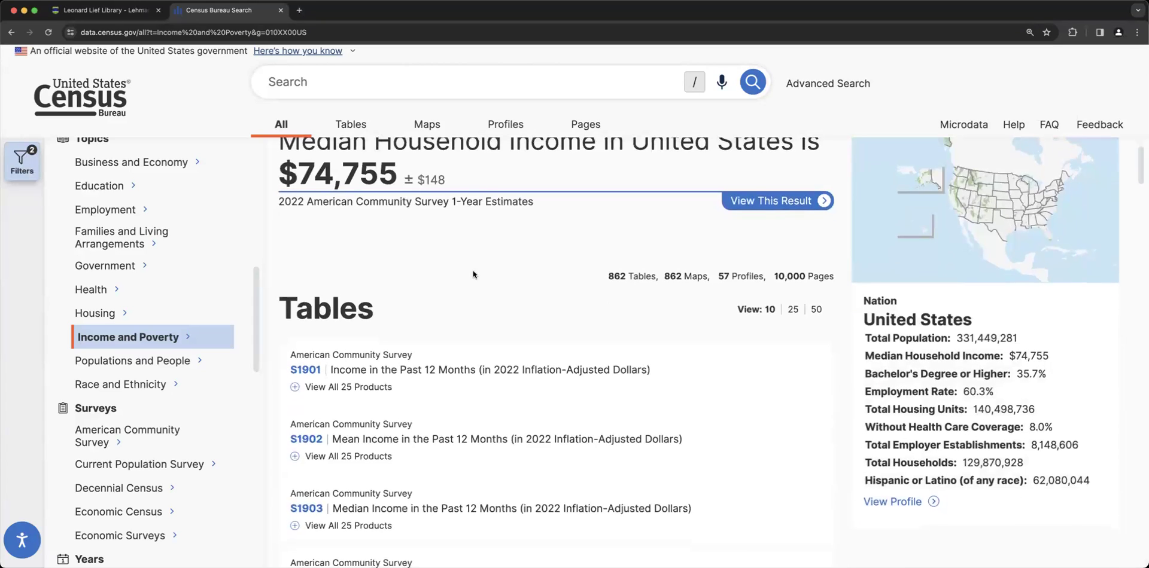
scroll(472, 274, "up", 2)
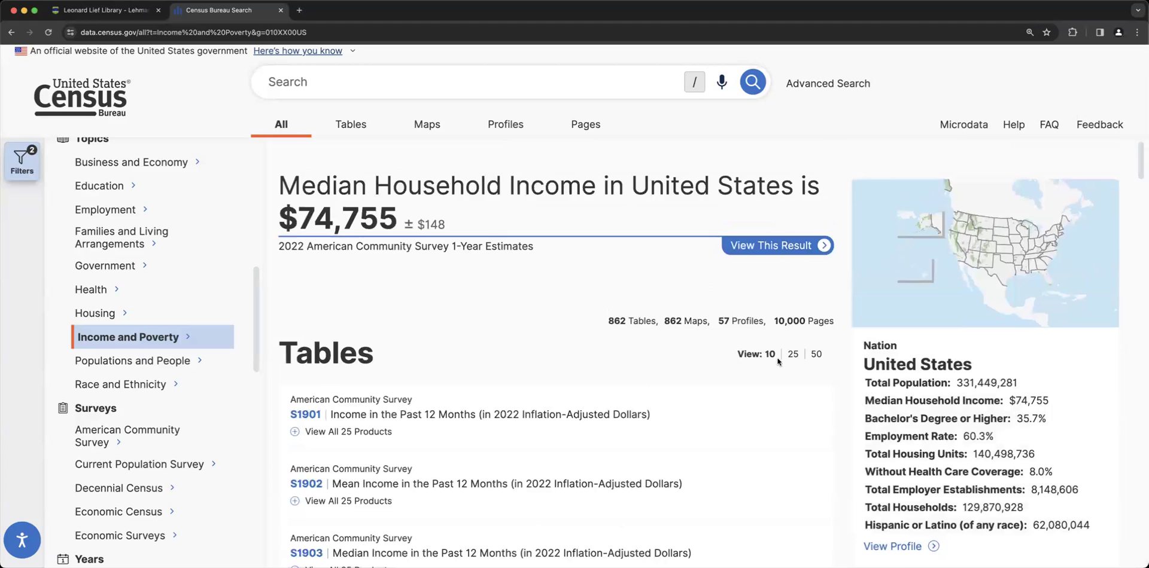
scroll(1007, 363, "down", 3)
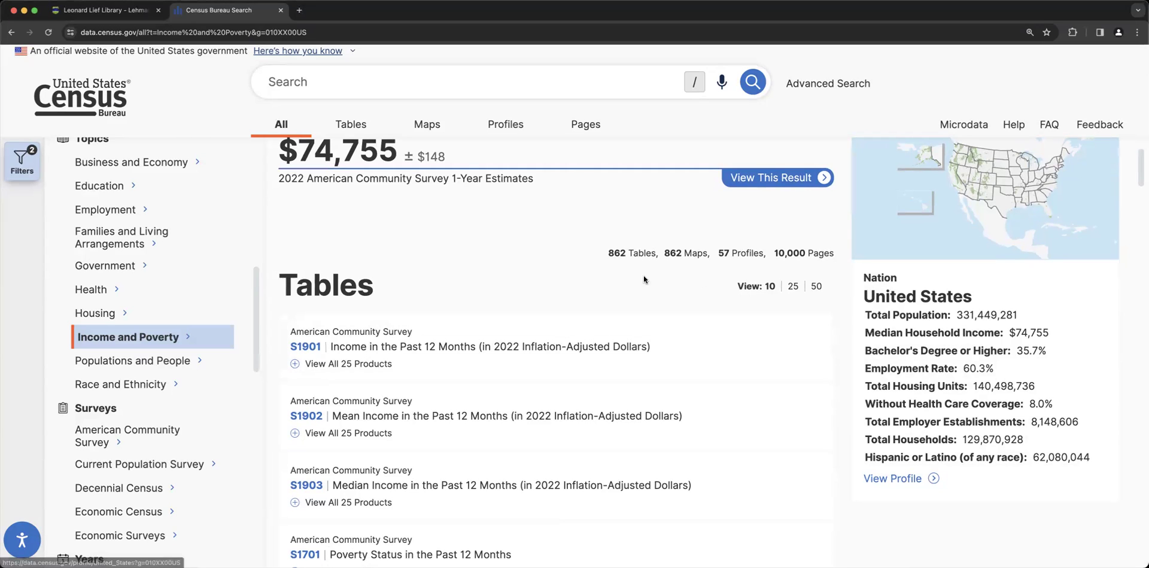
scroll(527, 252, "up", 2)
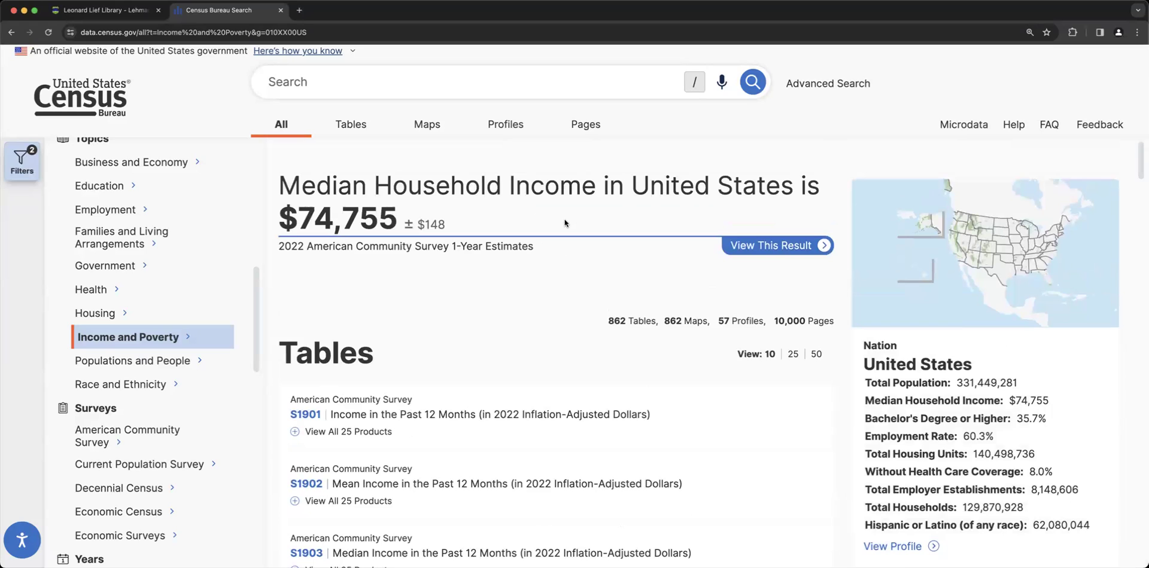